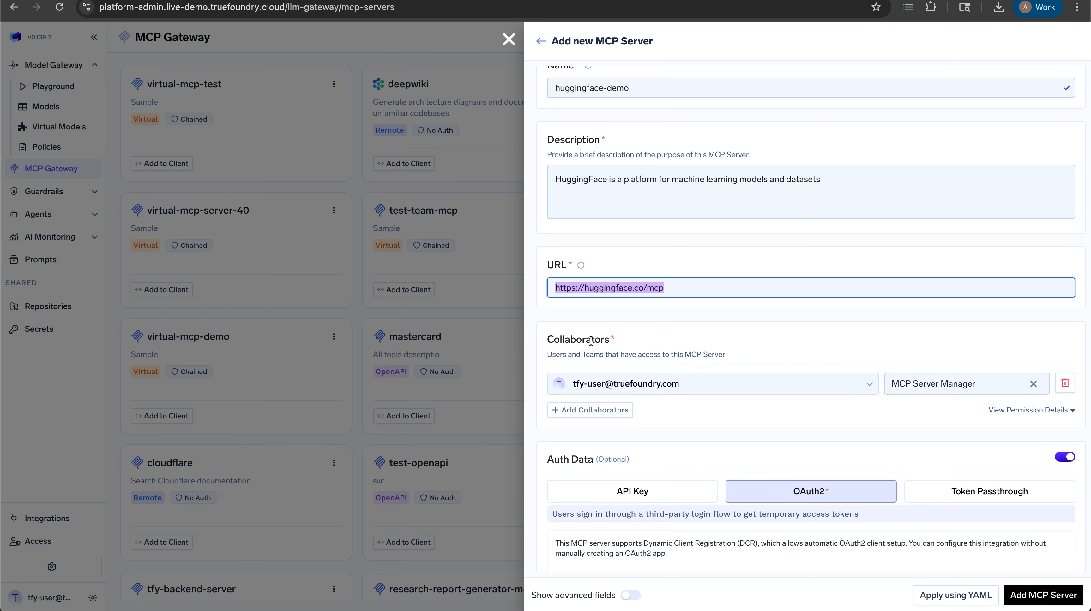
Add the team test-team as a collaborator on the huggingface-demo server with the MCP Server User role.
{"action": "left_click", "coordinate": [618, 410]}
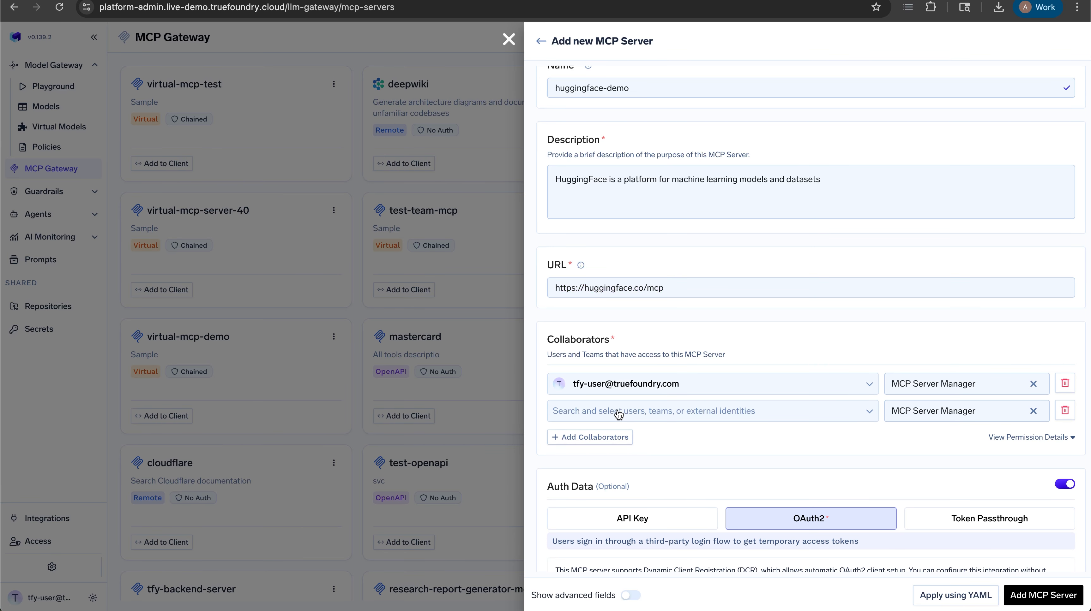
{"action": "left_click", "coordinate": [615, 412]}
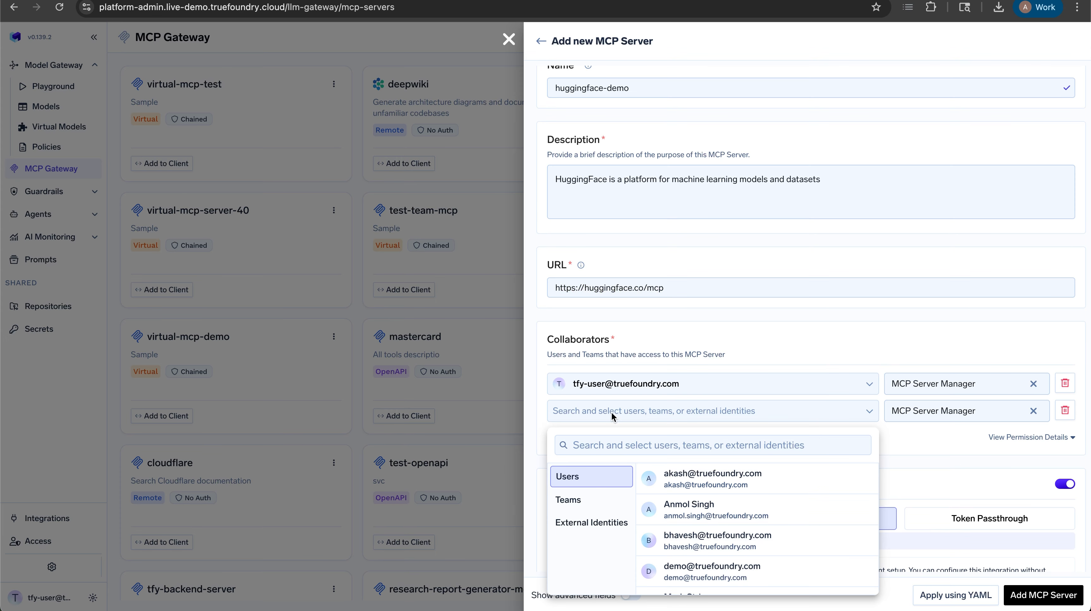
{"action": "left_click", "coordinate": [592, 502]}
{"action": "left_click", "coordinate": [593, 523]}
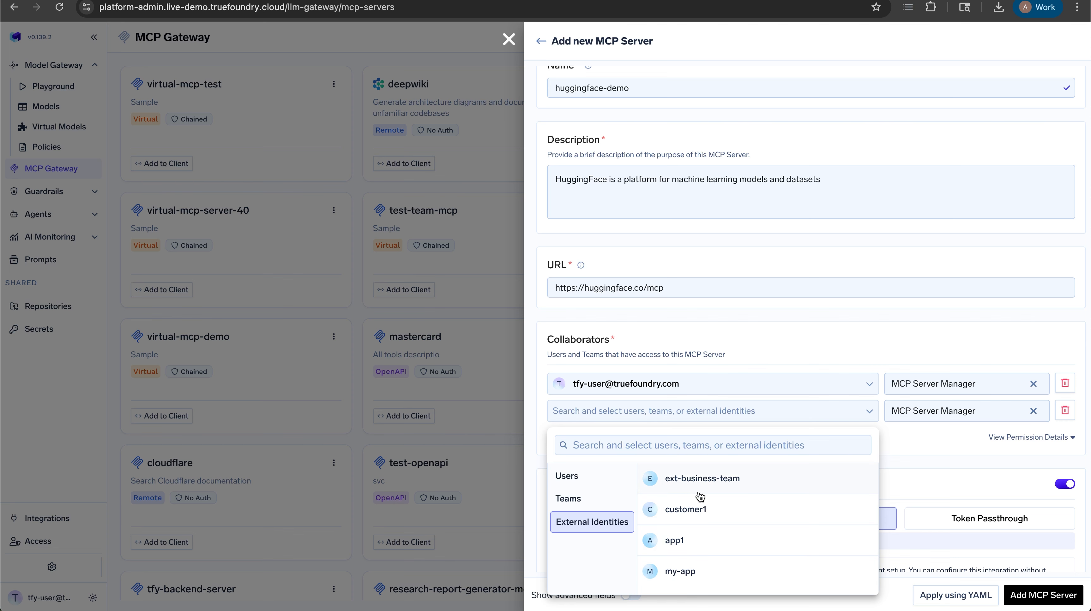
{"action": "left_click", "coordinate": [590, 482]}
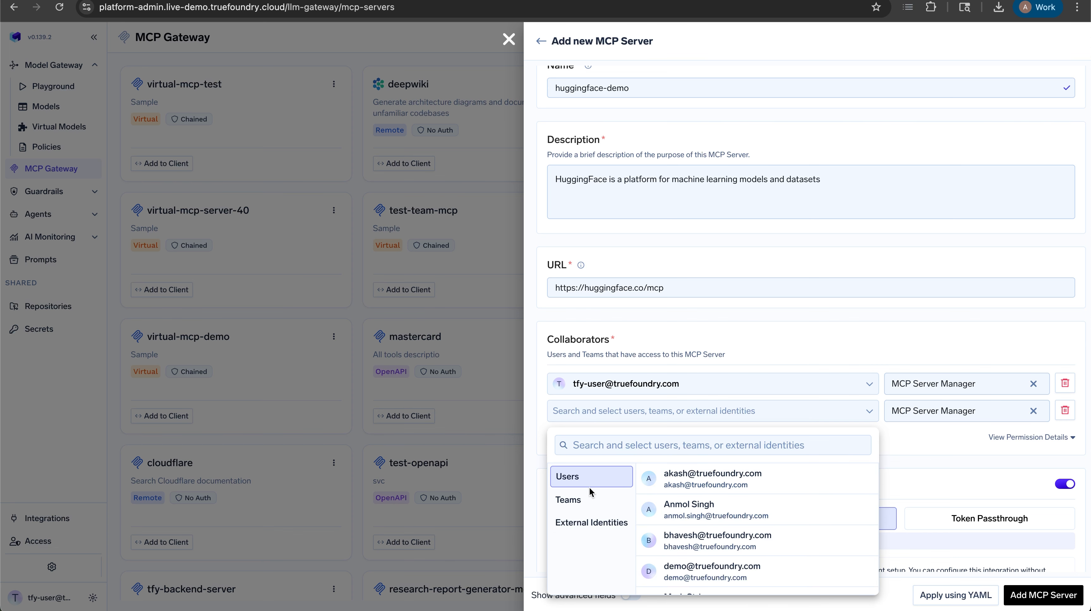
{"action": "left_click", "coordinate": [592, 499]}
{"action": "left_click", "coordinate": [683, 571]}
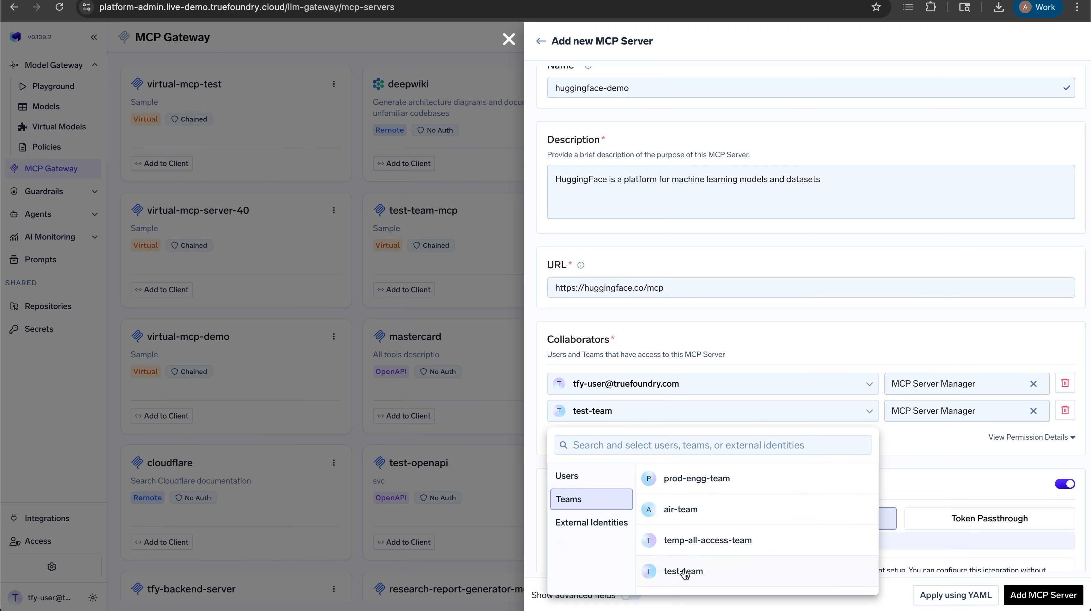
{"action": "left_click", "coordinate": [925, 418]}
{"action": "left_click", "coordinate": [935, 467]}
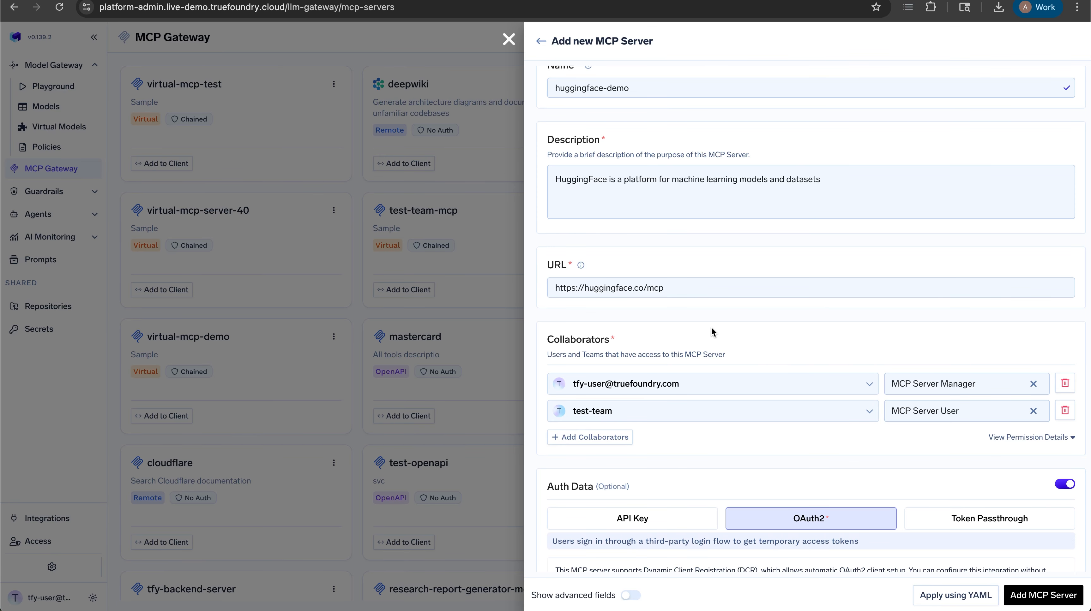
Review the OAuth2 settings, add the huggingface-demo MCP server with them, and open its details page.
{"action": "scroll", "coordinate": [711, 331], "scroll_direction": "down", "scroll_amount": 8}
{"action": "scroll", "coordinate": [712, 332], "scroll_direction": "down", "scroll_amount": 2}
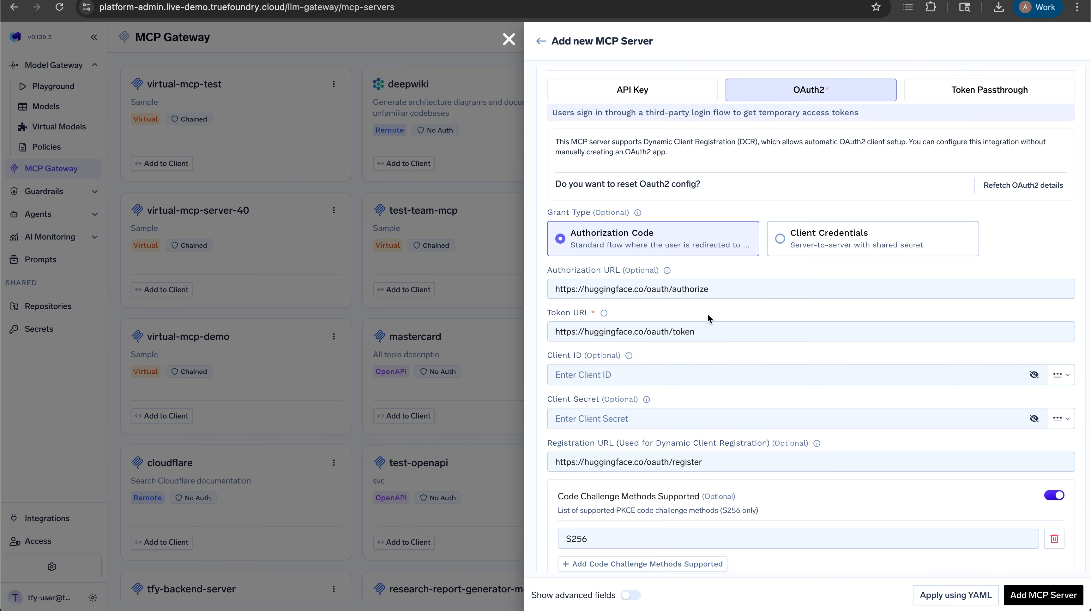
{"action": "left_click", "coordinate": [1053, 599]}
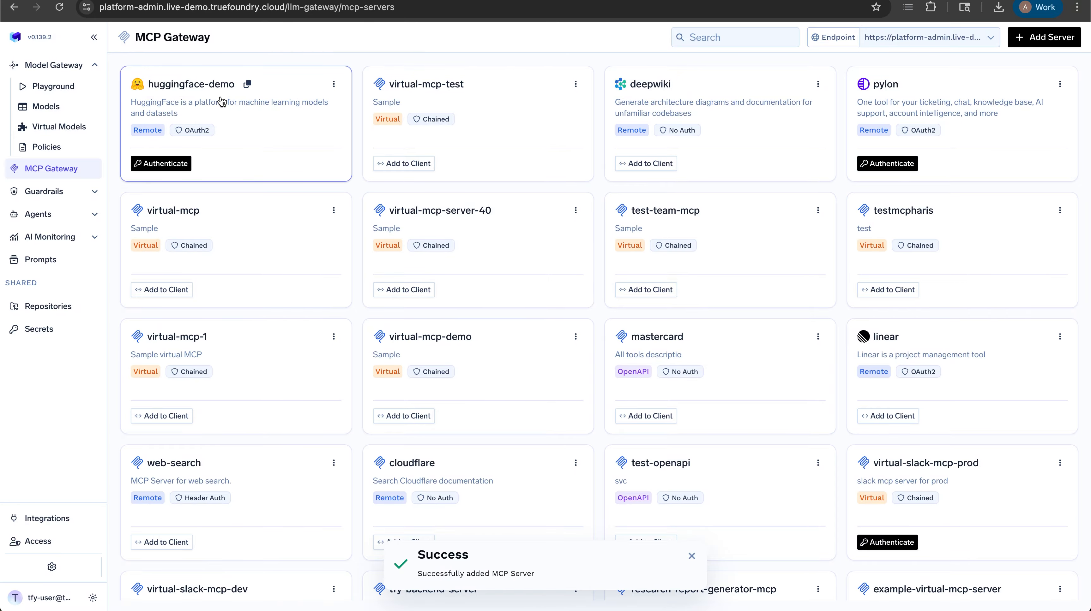
{"action": "left_click", "coordinate": [220, 102]}
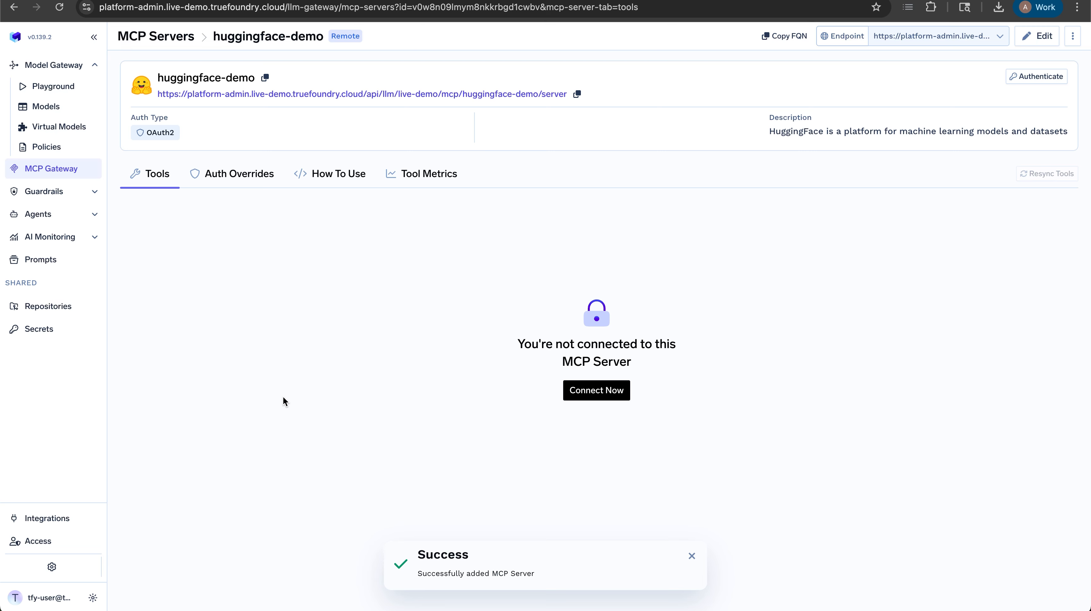
Open the deepwiki server from the MCP server list and disable its ask_question tool.
{"action": "left_click", "coordinate": [180, 36]}
{"action": "left_click", "coordinate": [660, 91]}
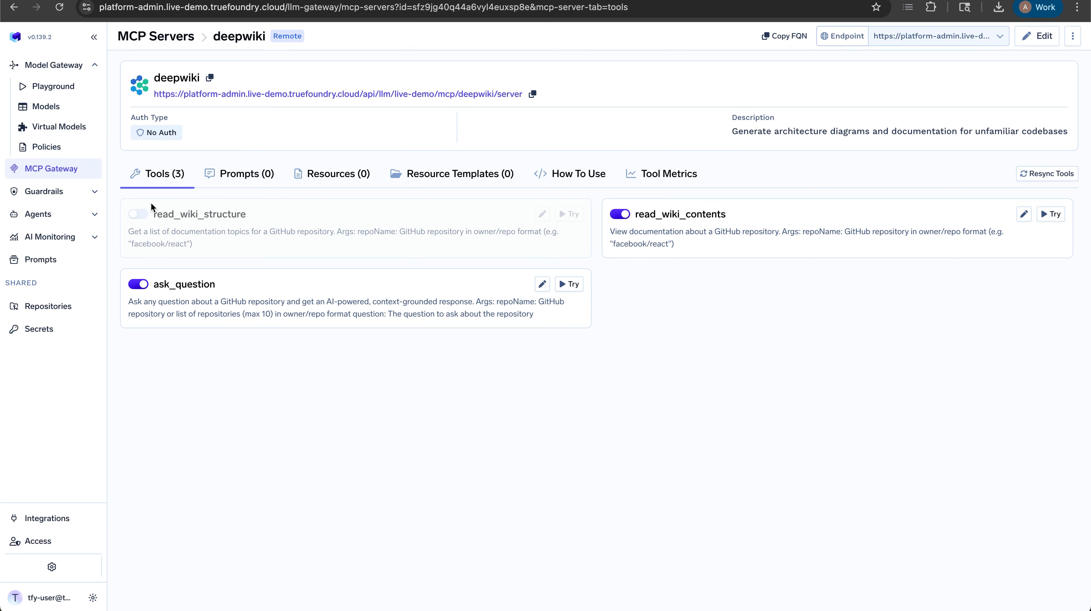
{"action": "left_click", "coordinate": [139, 285]}
{"action": "left_click", "coordinate": [675, 345]}
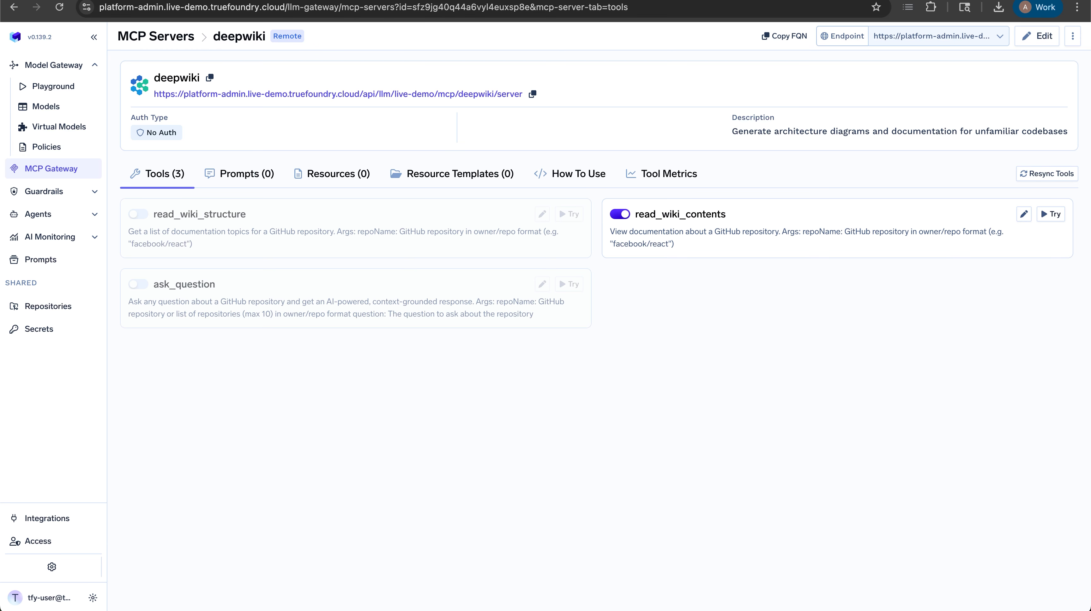
Start a new virtual MCP server named virtual-mcp-server-demo with the description "Sample demo server".
{"action": "left_click", "coordinate": [171, 35]}
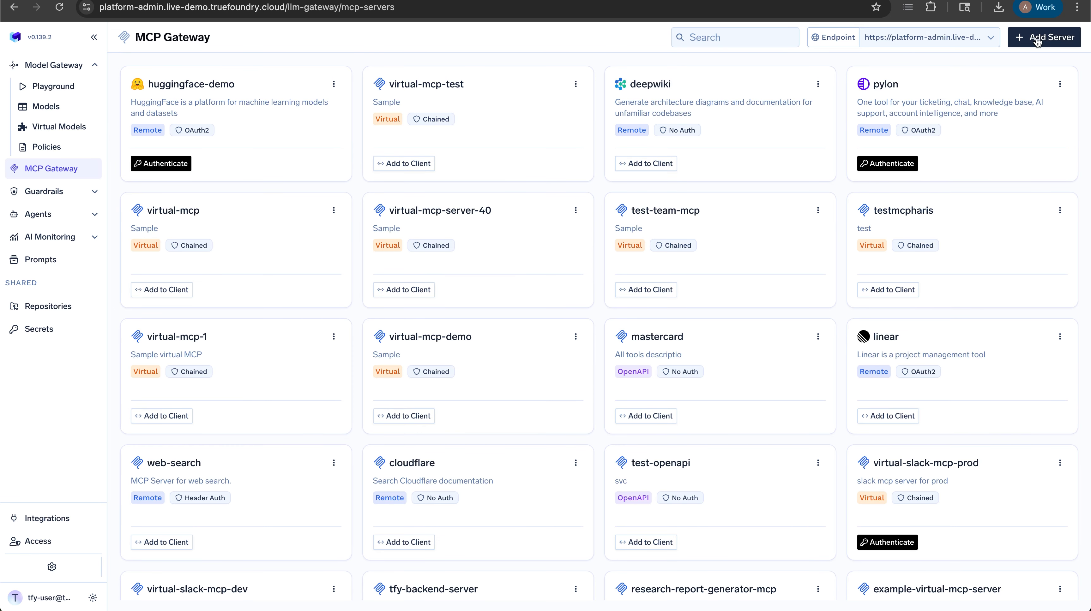
{"action": "left_click", "coordinate": [1035, 40]}
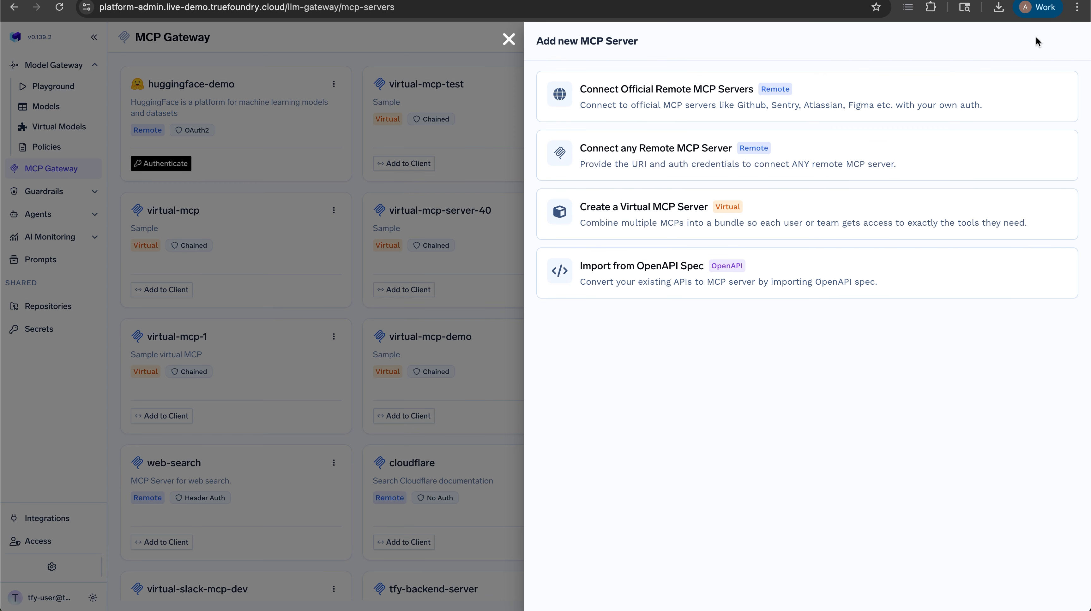
{"action": "left_click", "coordinate": [617, 222]}
{"action": "left_click", "coordinate": [430, 111]}
{"action": "type", "text": "virtual-mcp-server-demo"}
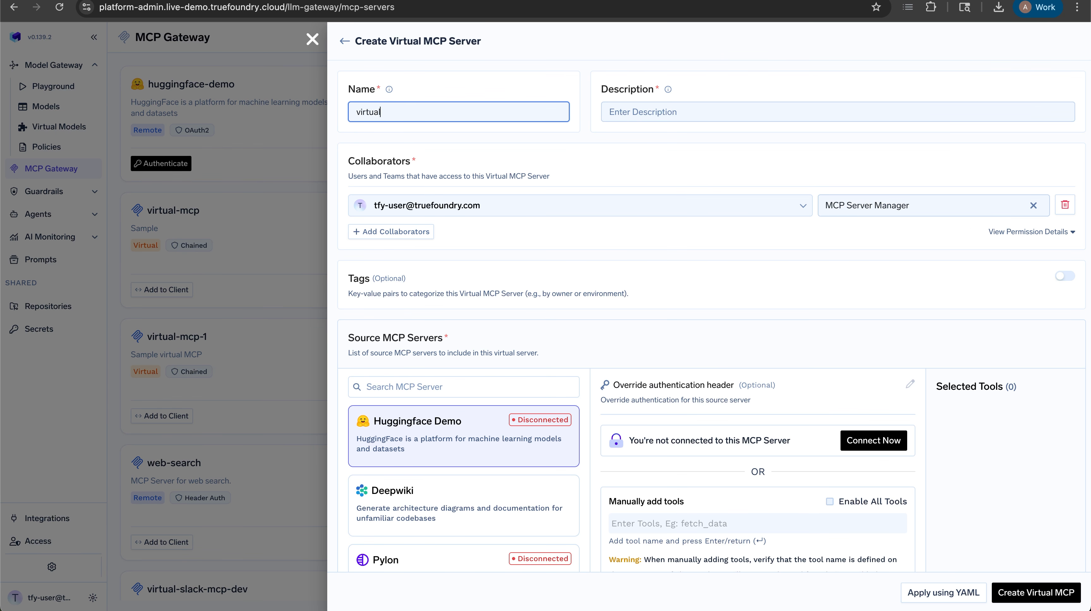
{"action": "key", "text": "Tab"}
{"action": "type", "text": "Sample demo server"}
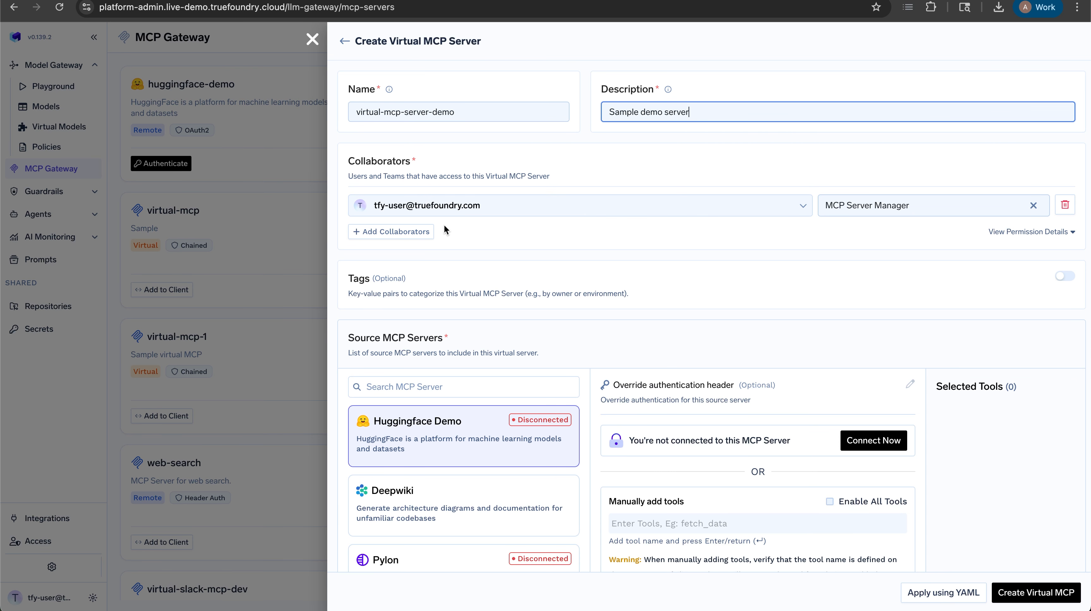
Add test-team as a collaborator on the virtual server with the MCP Server User role.
{"action": "left_click", "coordinate": [415, 232]}
{"action": "left_click", "coordinate": [414, 236]}
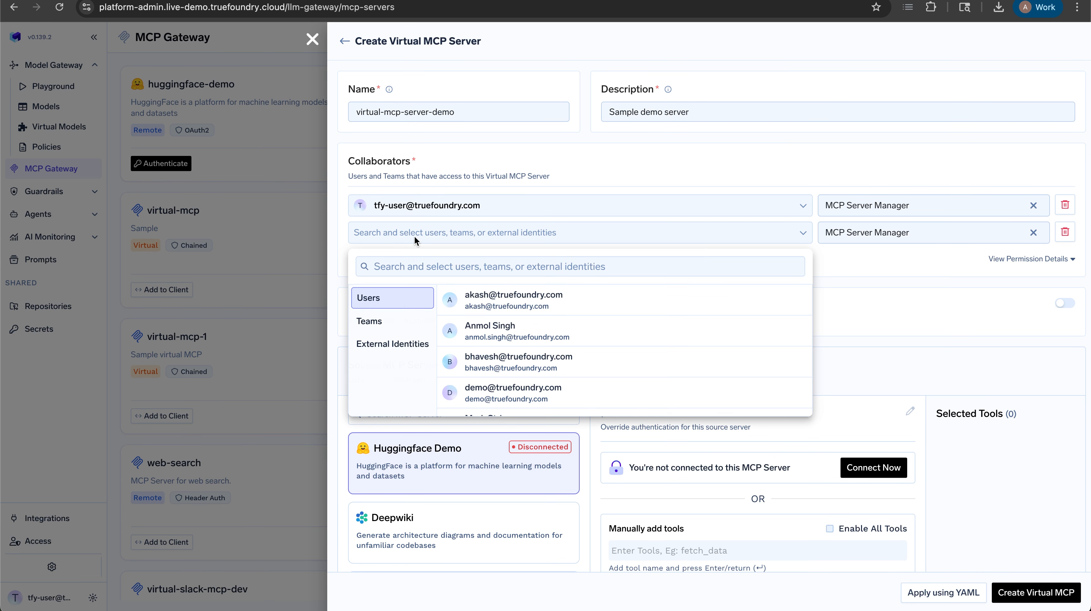
{"action": "left_click", "coordinate": [404, 328]}
{"action": "left_click", "coordinate": [490, 396]}
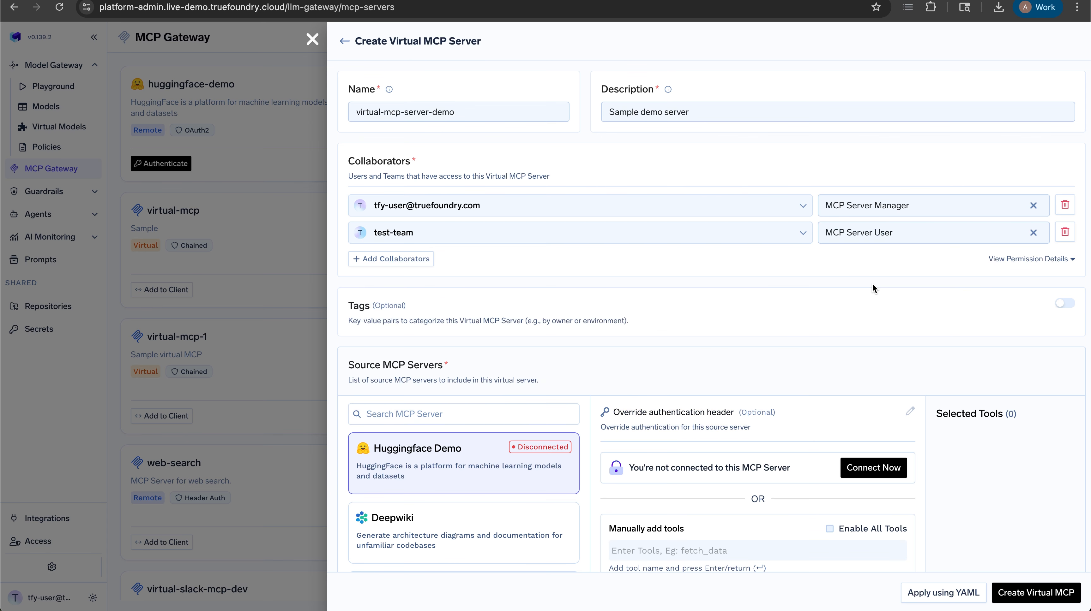
Include the read_wiki_contents tool from the Deepwiki source server in the virtual server.
{"action": "scroll", "coordinate": [650, 299], "scroll_direction": "down", "scroll_amount": 2}
{"action": "scroll", "coordinate": [650, 299], "scroll_direction": "down", "scroll_amount": 1}
{"action": "left_click", "coordinate": [570, 387]}
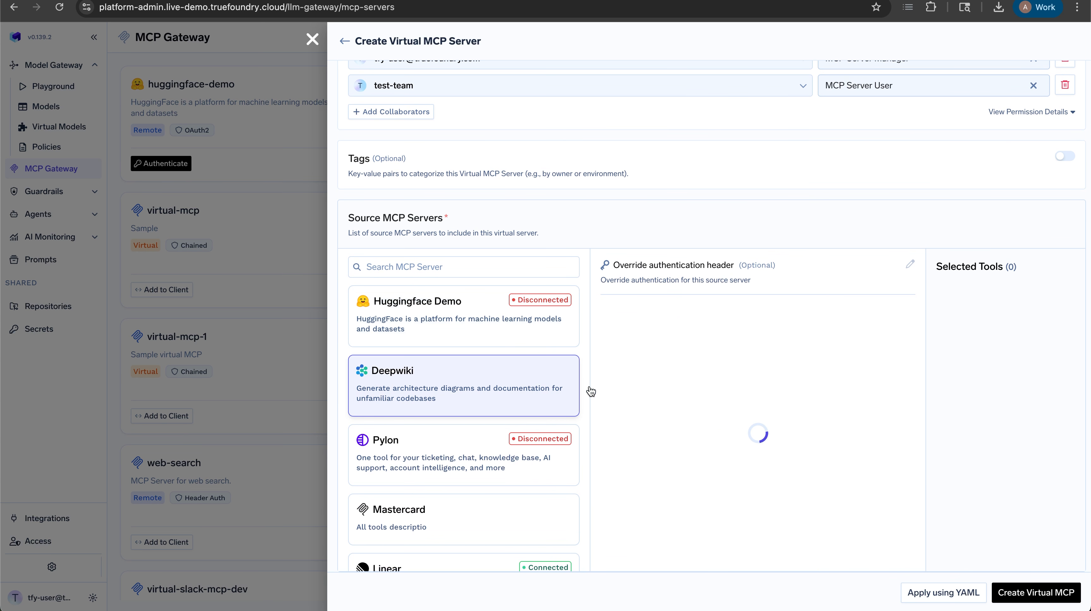
{"action": "left_click", "coordinate": [605, 369]}
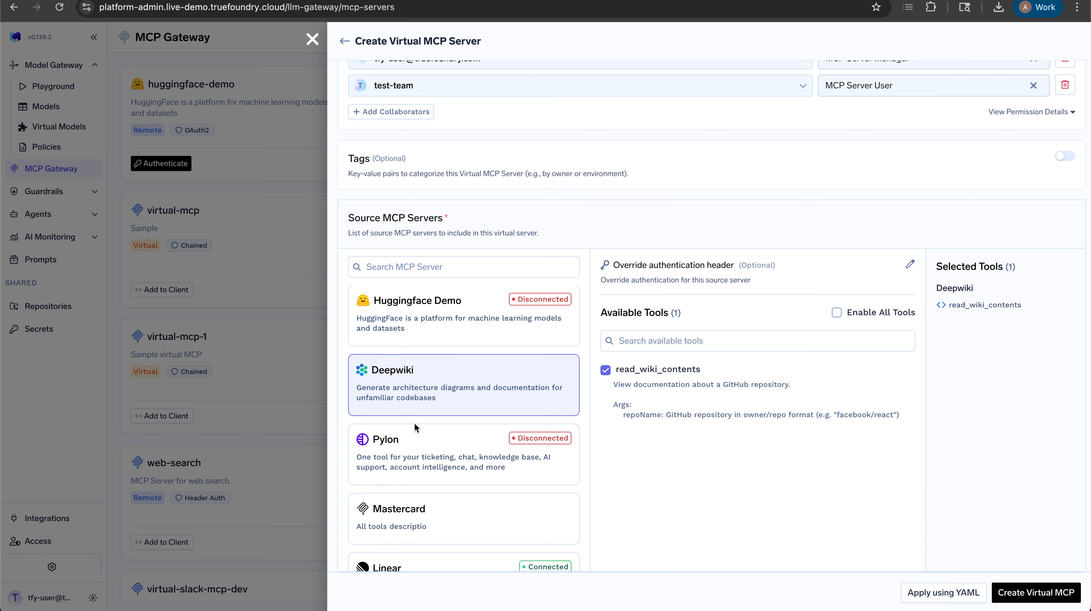
Include the search tool from Web Search and the search_cloudflare_documentation tool from Cloudflare in the virtual server.
{"action": "scroll", "coordinate": [414, 423], "scroll_direction": "down", "scroll_amount": 2}
{"action": "scroll", "coordinate": [415, 429], "scroll_direction": "down", "scroll_amount": 2}
{"action": "left_click", "coordinate": [421, 430]}
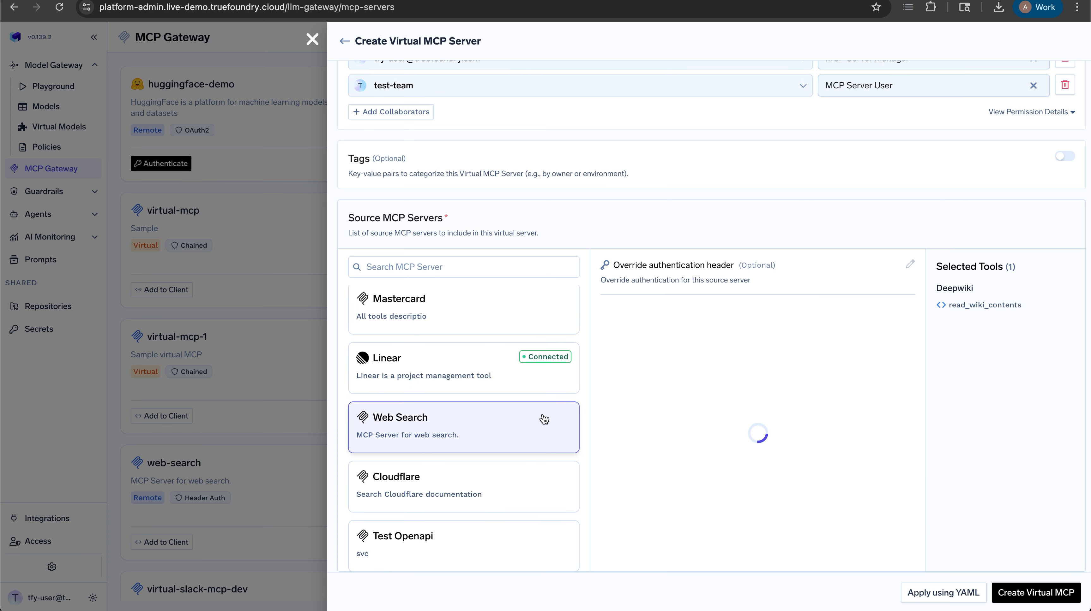
{"action": "left_click", "coordinate": [606, 371]}
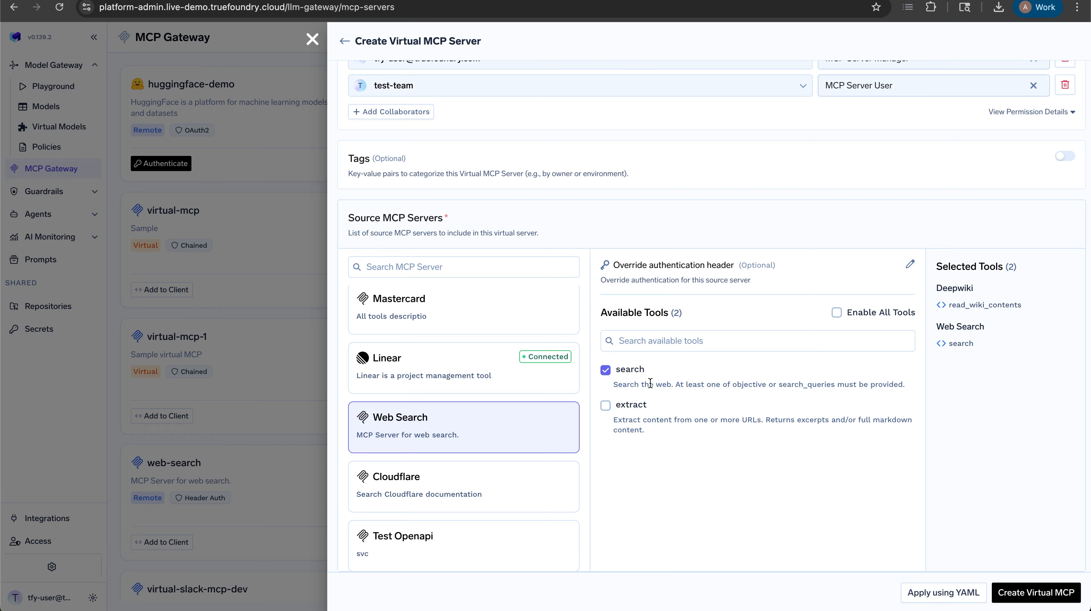
{"action": "left_click", "coordinate": [450, 506]}
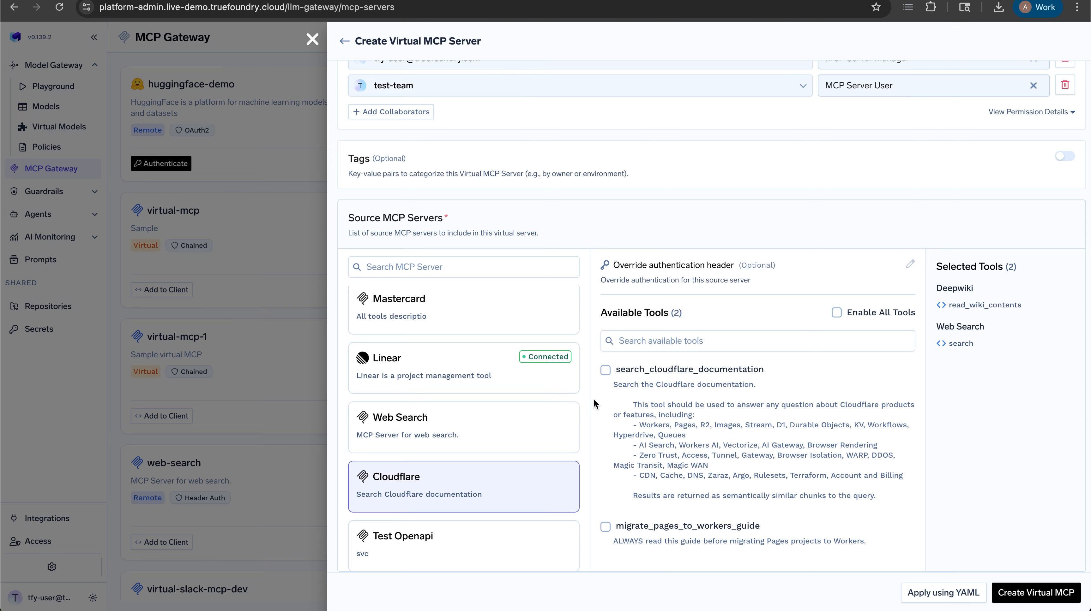
{"action": "left_click", "coordinate": [605, 370]}
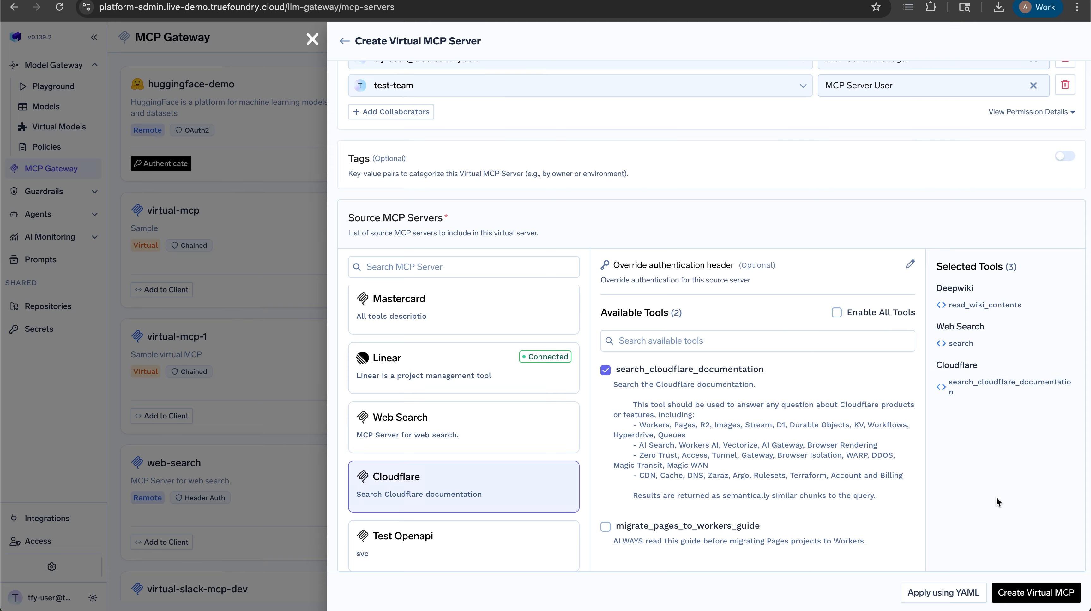
Create the virtual MCP server and open the virtual-mcp-server-demo details page to inspect its endpoint URL.
{"action": "left_click", "coordinate": [1047, 595]}
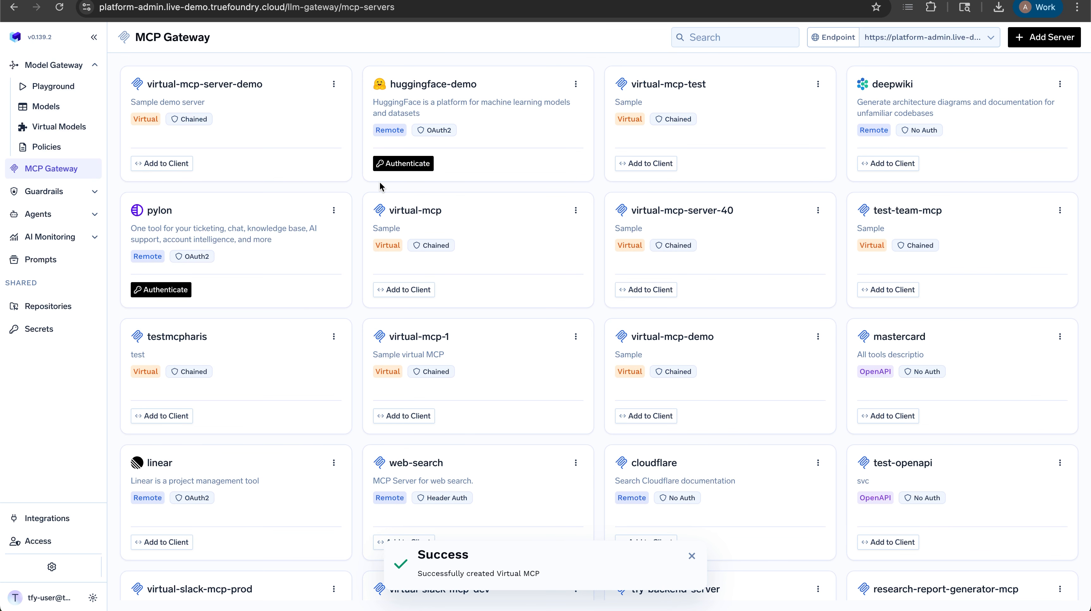
{"action": "left_click", "coordinate": [260, 124]}
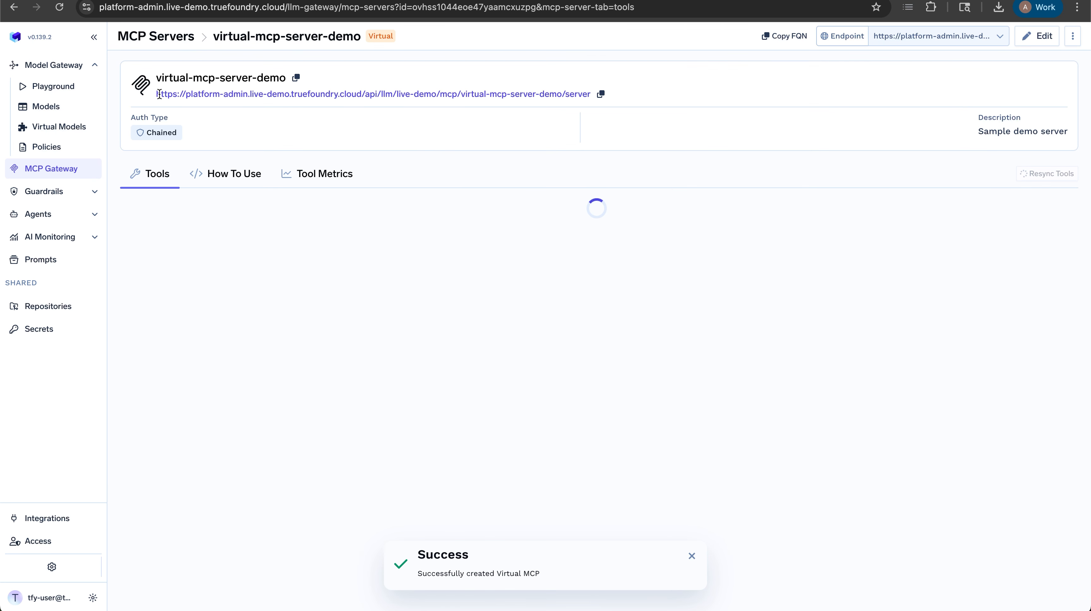
{"action": "left_click_drag", "start_coordinate": [156, 94], "coordinate": [470, 107]}
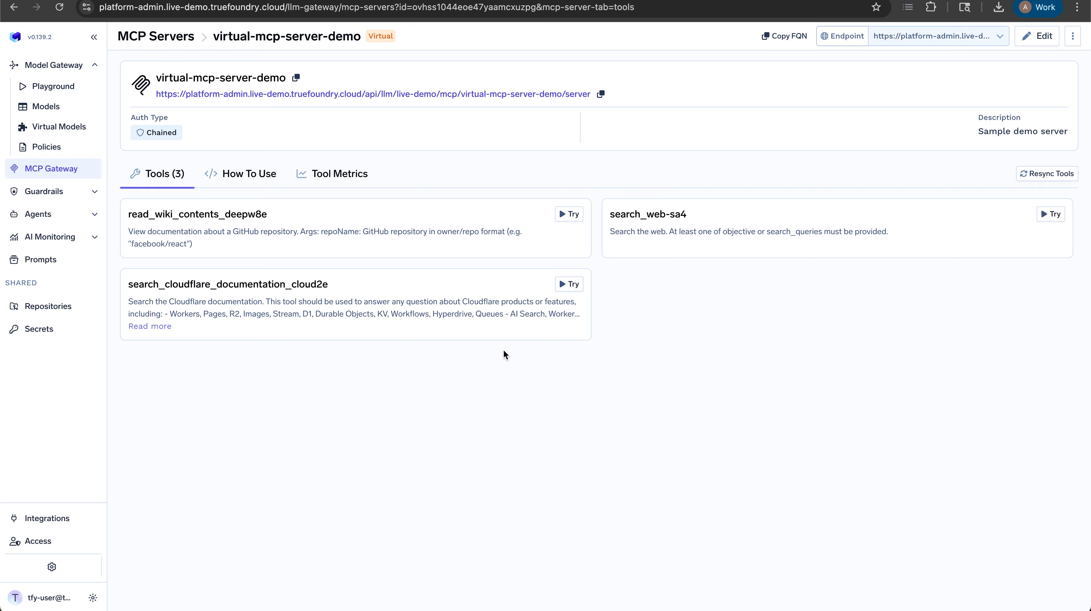
Start a new guardrails group in the Guardrails Registry, add a Cedar guardrail, and review its configuration fields.
{"action": "left_click", "coordinate": [74, 191]}
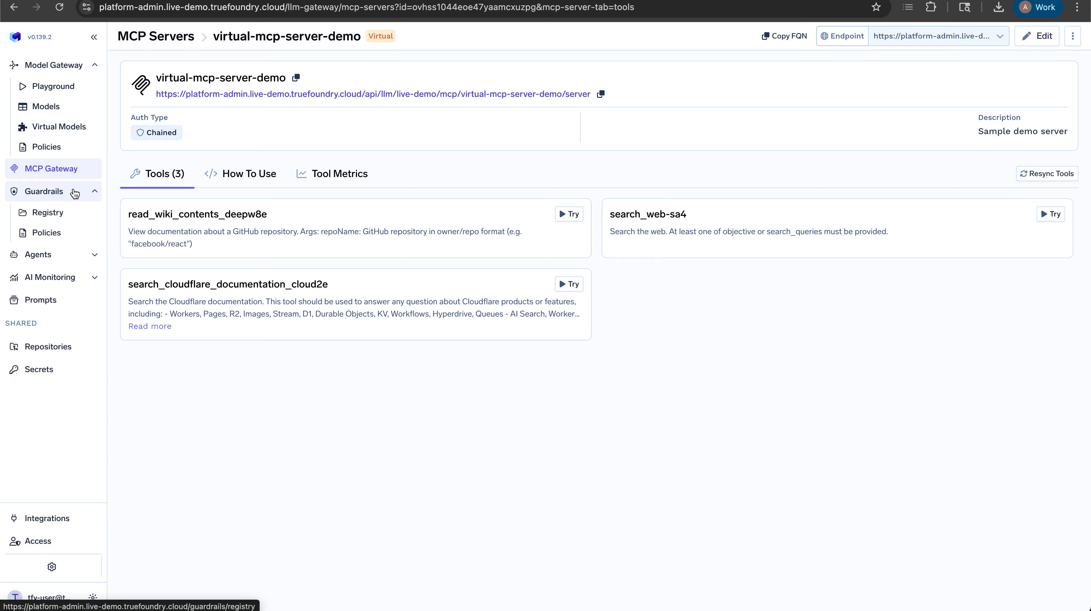
{"action": "left_click", "coordinate": [66, 219]}
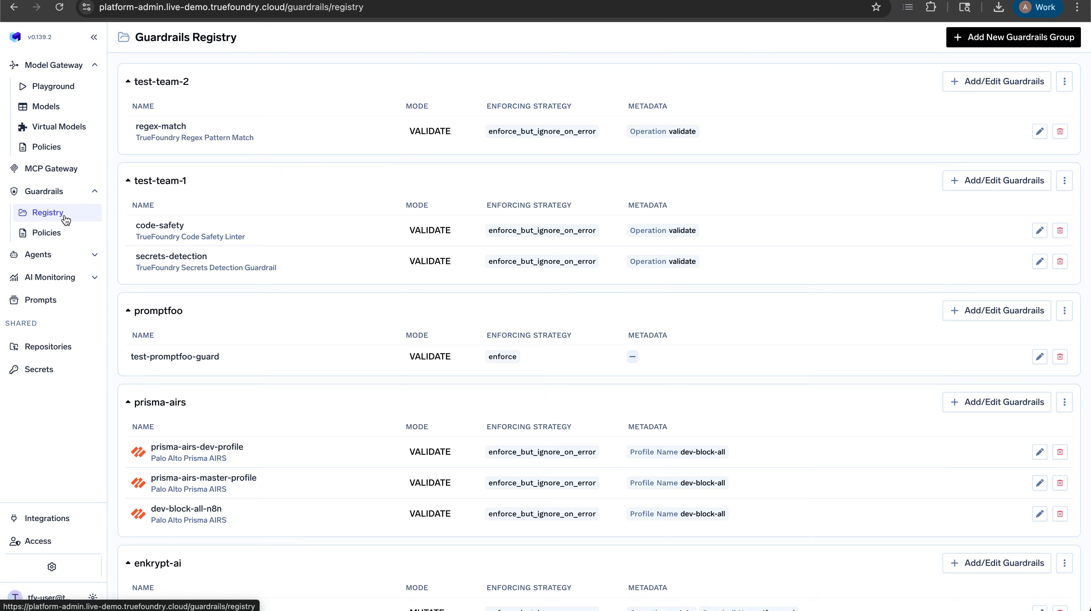
{"action": "left_click", "coordinate": [971, 42]}
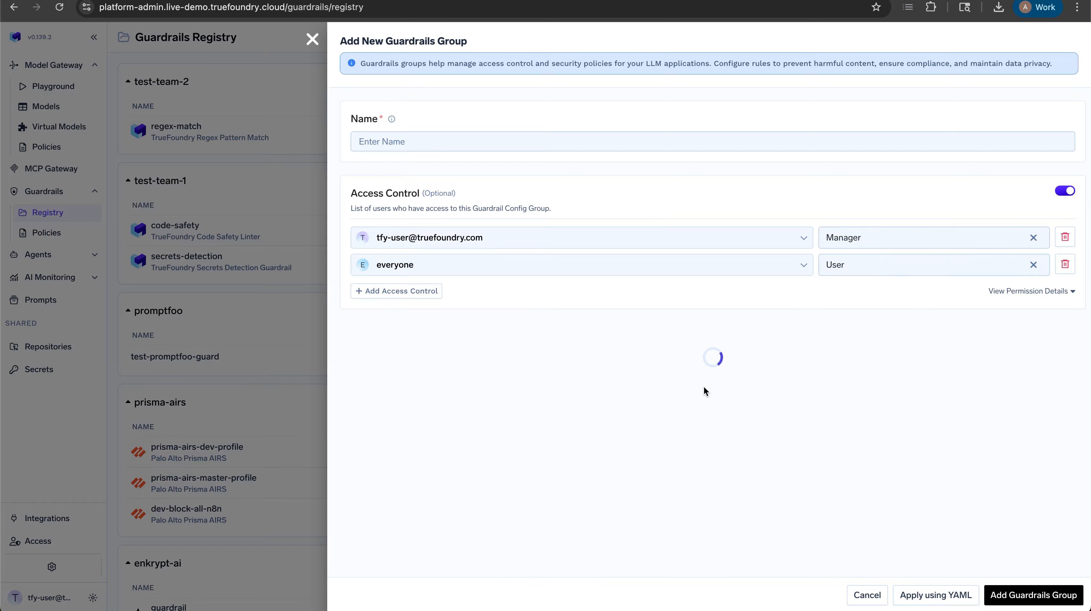
{"action": "left_click", "coordinate": [709, 472]}
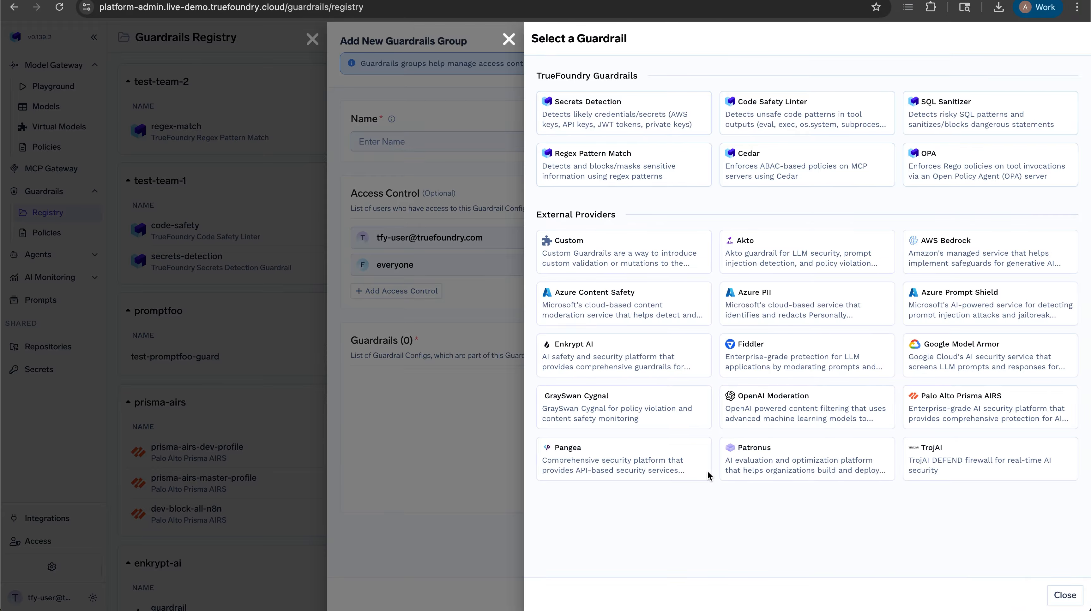
{"action": "left_click", "coordinate": [765, 167]}
{"action": "scroll", "coordinate": [631, 345], "scroll_direction": "down", "scroll_amount": 6}
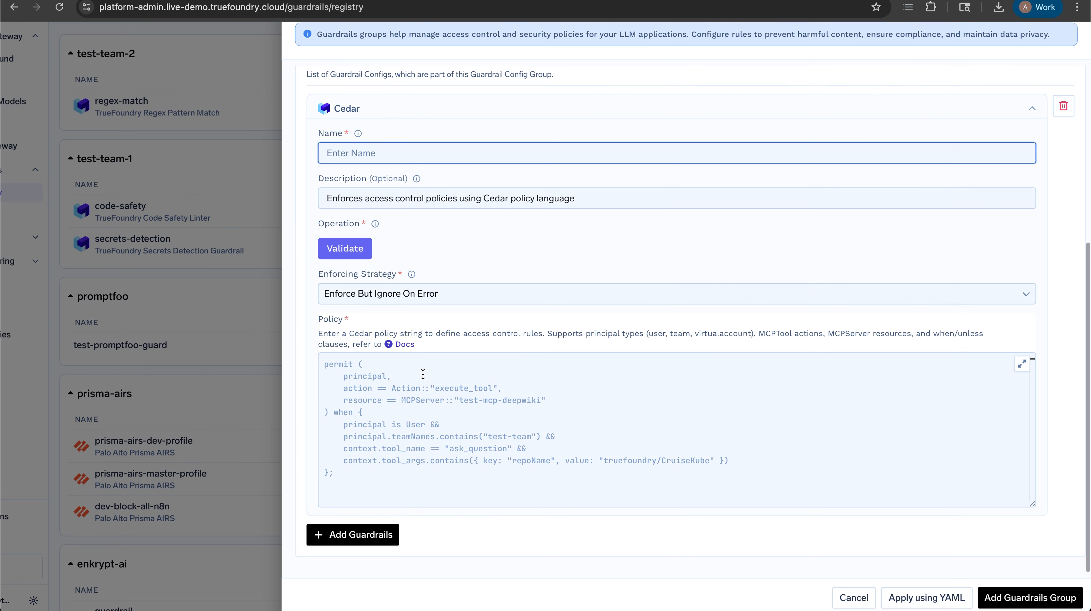
{"action": "left_click_drag", "start_coordinate": [519, 219], "coordinate": [637, 215]}
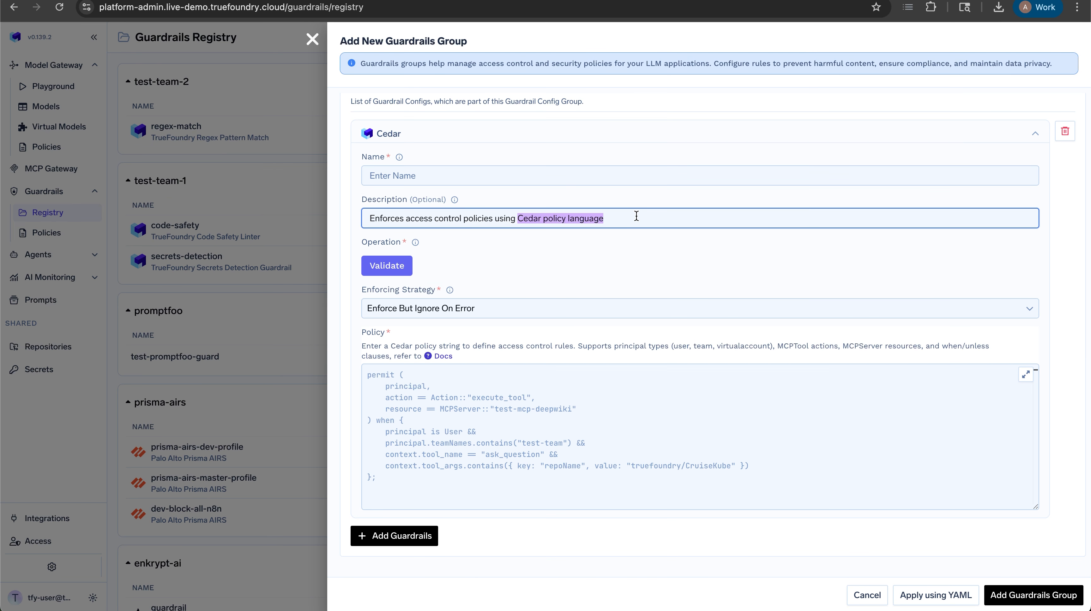
{"action": "left_click", "coordinate": [636, 216]}
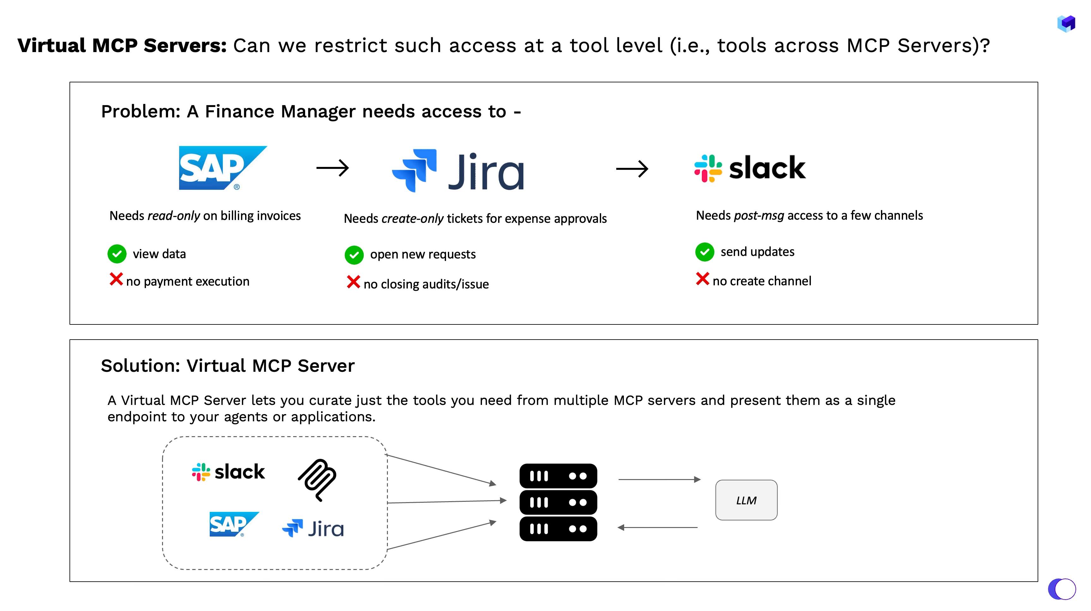
{"action": "key", "text": "Right"}
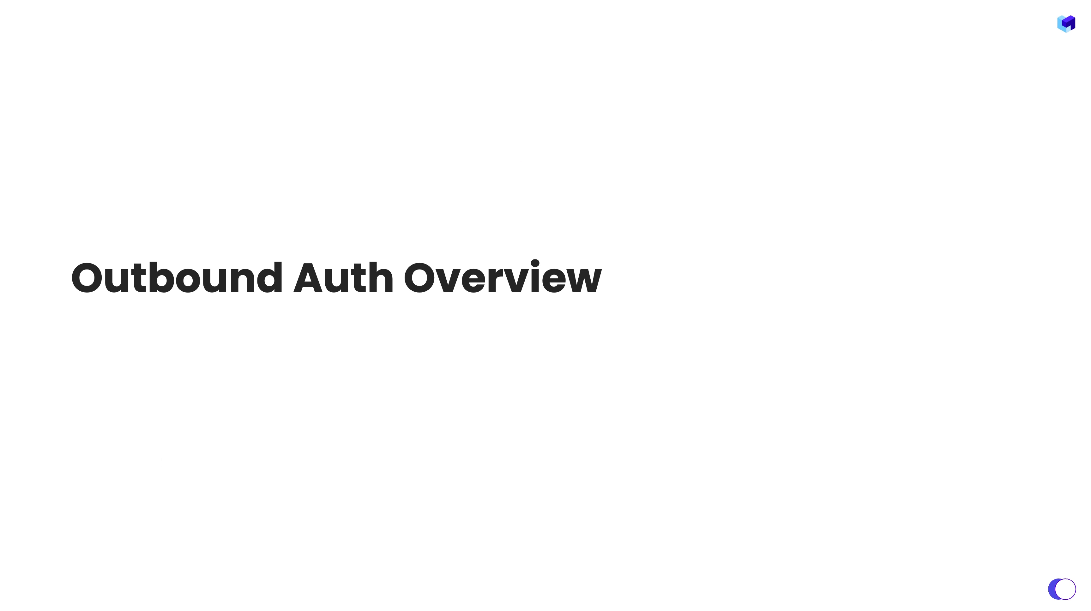